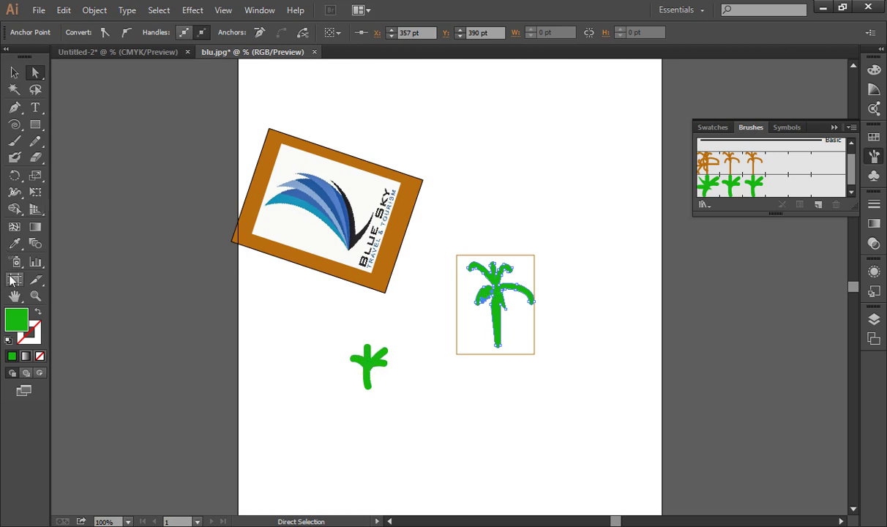
Switch to the Blob Brush tool for painting on the artboard.
{"action": "left_click", "coordinate": [15, 157]}
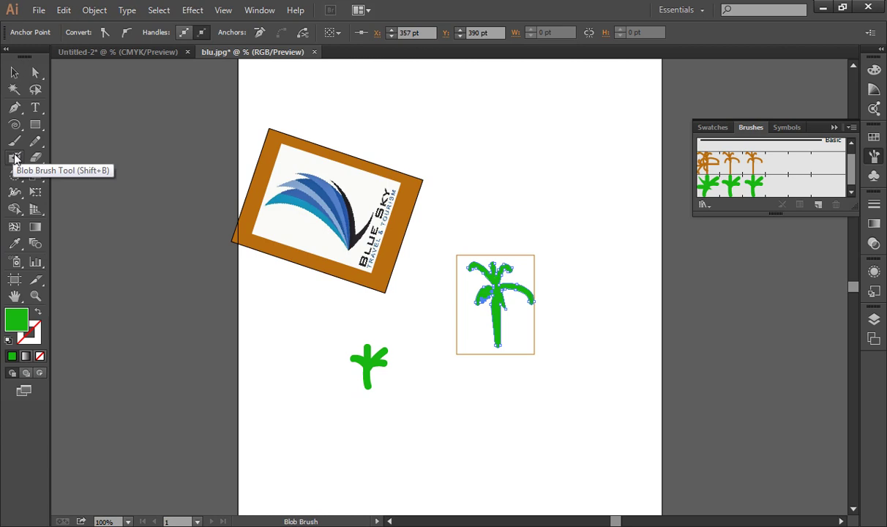
Set the fill colour to blue #121BB5 and paint a small squiggle above the palm.
{"action": "double_click", "coordinate": [16, 327]}
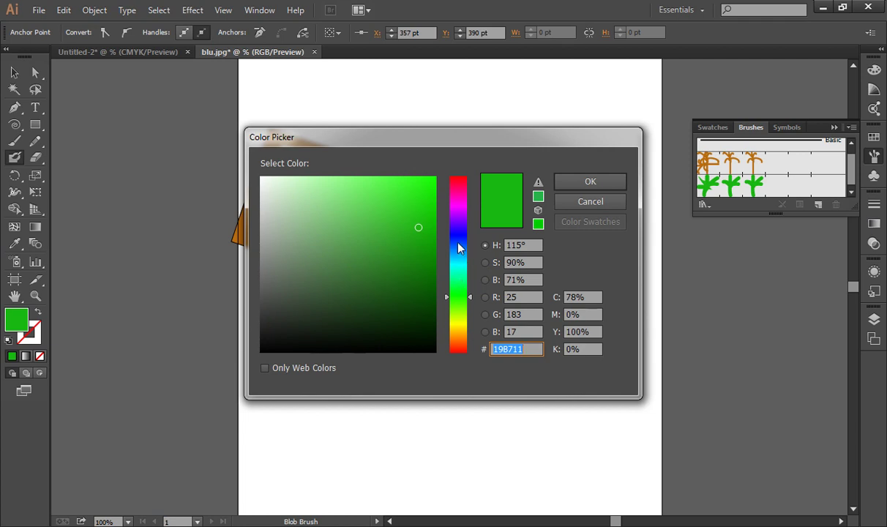
{"action": "left_click", "coordinate": [457, 236]}
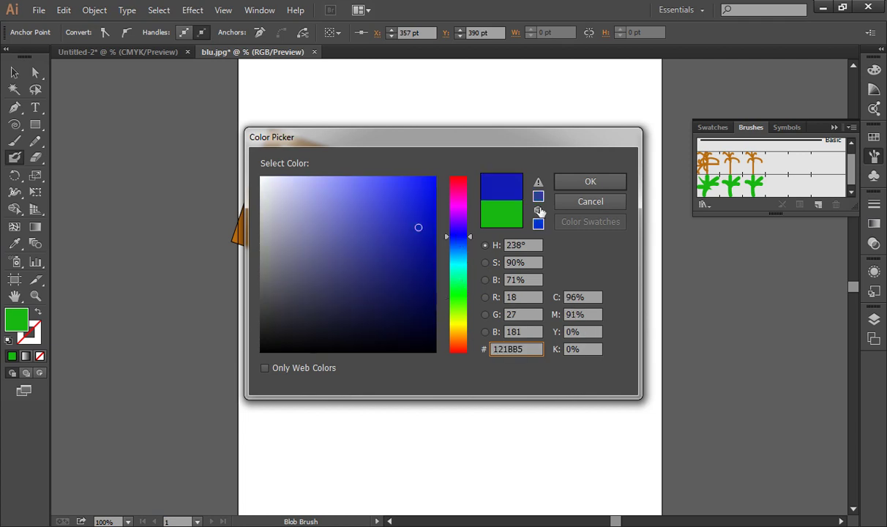
{"action": "left_click", "coordinate": [590, 180]}
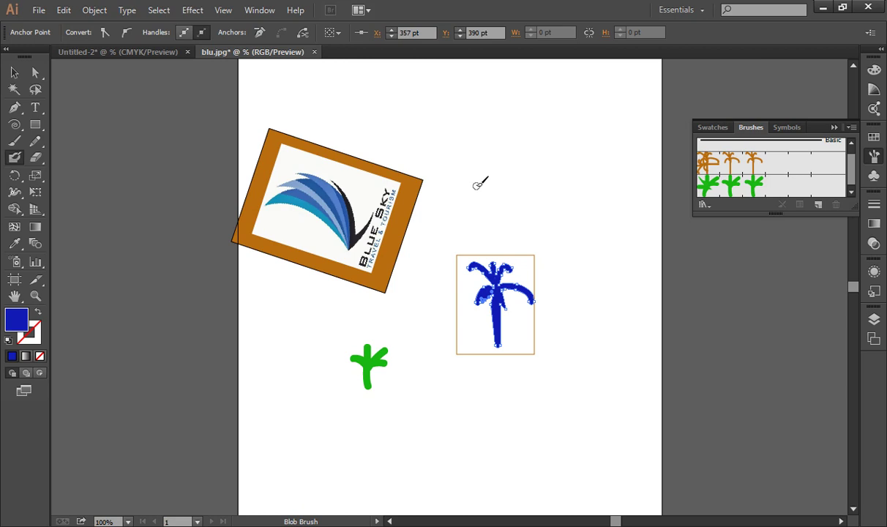
{"action": "mouse_move", "coordinate": [476, 186]}
{"action": "left_mouse_down"}
{"action": "mouse_move", "coordinate": [501, 182]}
{"action": "mouse_move", "coordinate": [507, 158]}
{"action": "mouse_move", "coordinate": [491, 160]}
{"action": "left_mouse_up"}
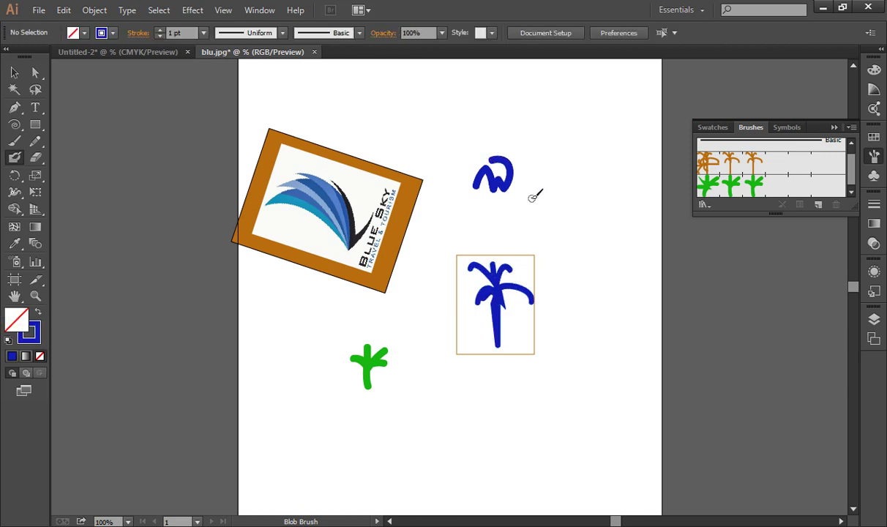
Paint a blue infinity loop beside the squiggle, with the Brushes panel shown and the Selection tool active.
{"action": "mouse_move", "coordinate": [522, 202]}
{"action": "left_mouse_down"}
{"action": "mouse_move", "coordinate": [532, 186]}
{"action": "mouse_move", "coordinate": [582, 187]}
{"action": "mouse_move", "coordinate": [568, 210]}
{"action": "mouse_move", "coordinate": [517, 213]}
{"action": "mouse_move", "coordinate": [523, 192]}
{"action": "left_mouse_up"}
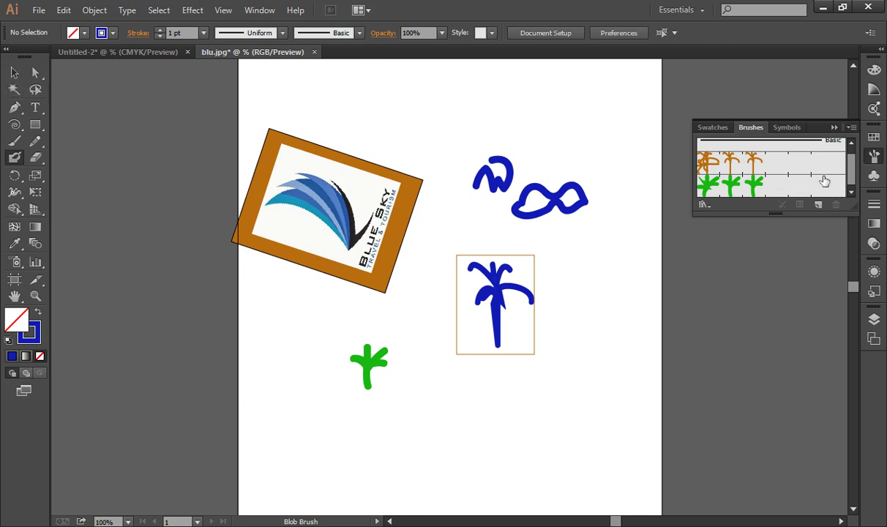
{"action": "left_click", "coordinate": [873, 158]}
{"action": "left_click", "coordinate": [872, 158]}
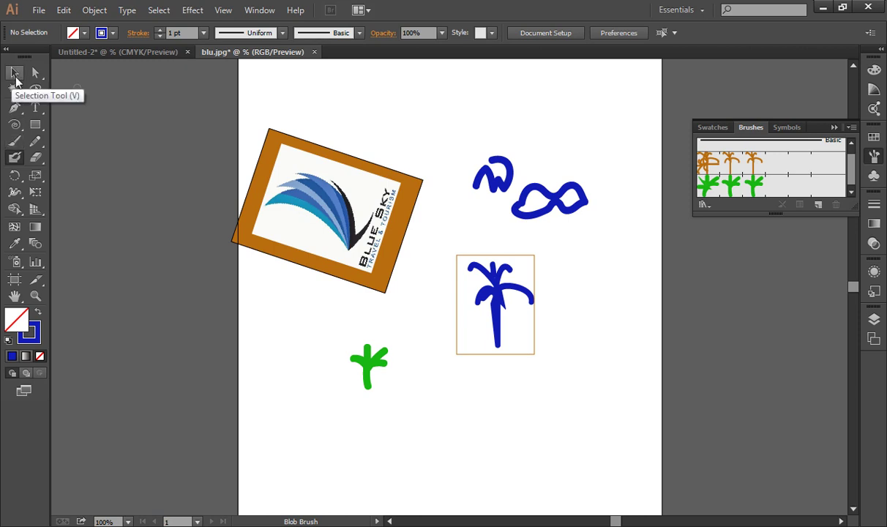
{"action": "left_click", "coordinate": [16, 73]}
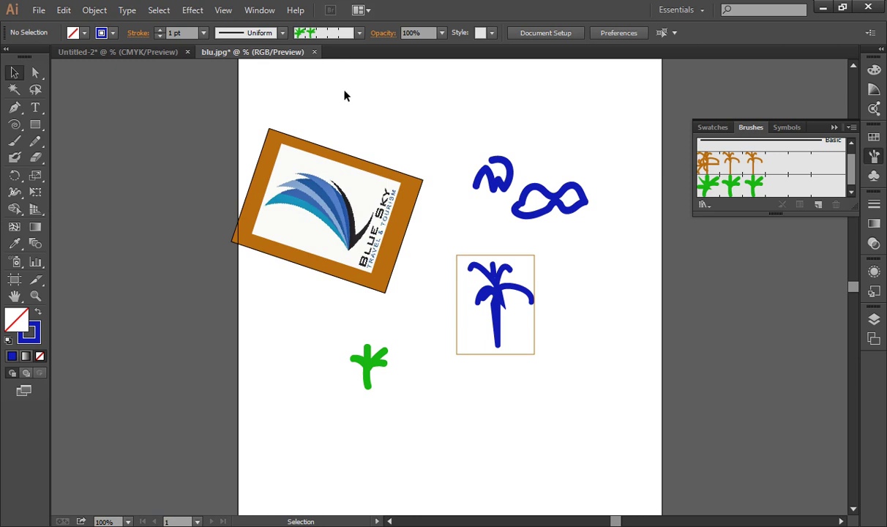
Select the blue infinity loop and drag it into the Brushes panel as a new brush.
{"action": "left_click", "coordinate": [558, 204]}
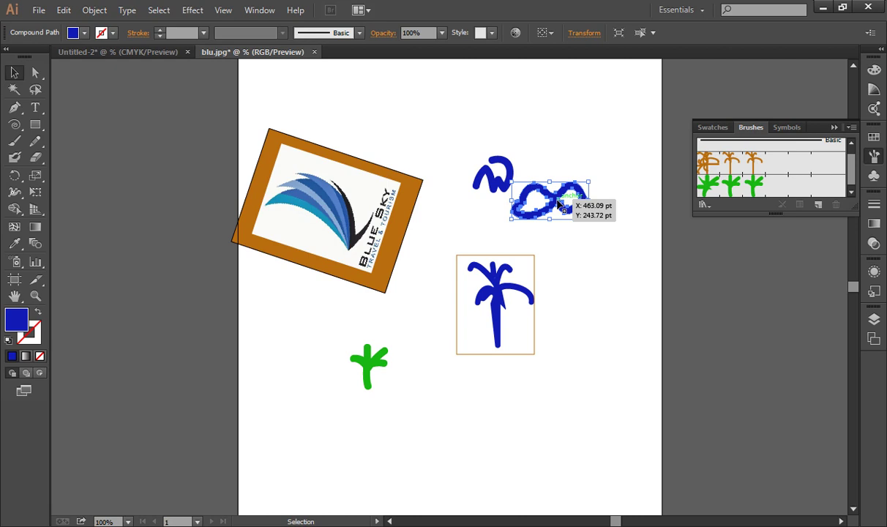
{"action": "left_click_drag", "start_coordinate": [558, 204], "coordinate": [740, 196]}
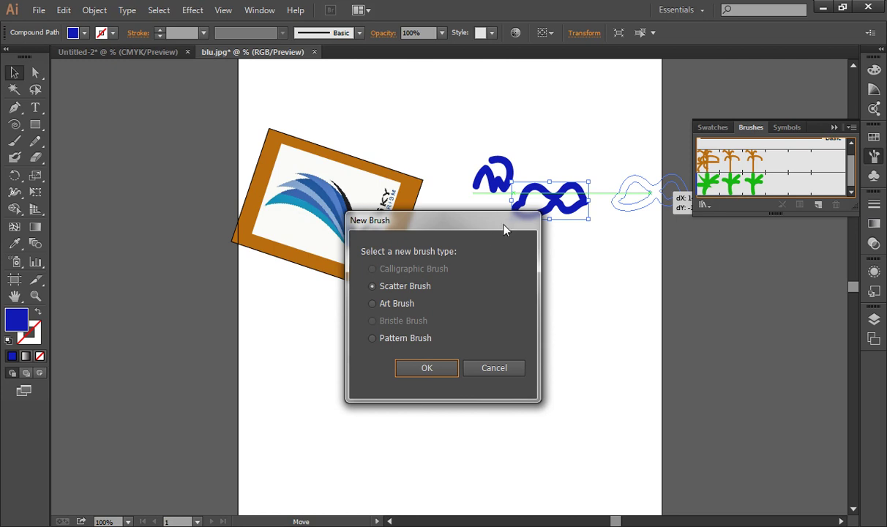
Create the infinity loop as a Pattern Brush with Auto-Between outer corner tiles.
{"action": "left_click", "coordinate": [372, 338]}
{"action": "left_click", "coordinate": [439, 369]}
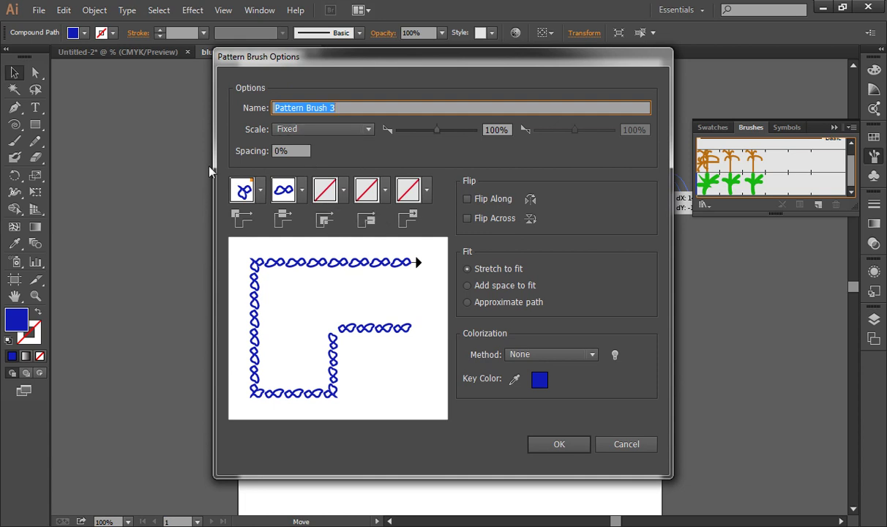
{"action": "left_click", "coordinate": [245, 189]}
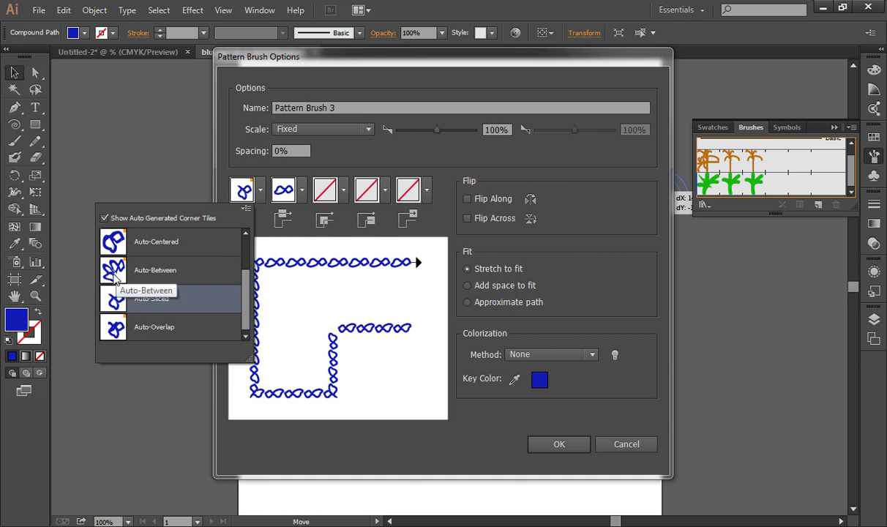
{"action": "left_click", "coordinate": [113, 275]}
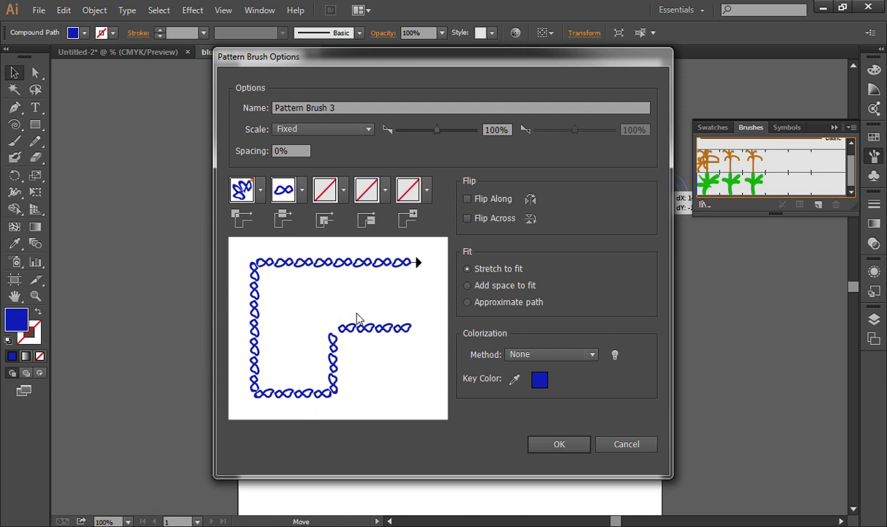
{"action": "left_click", "coordinate": [560, 448]}
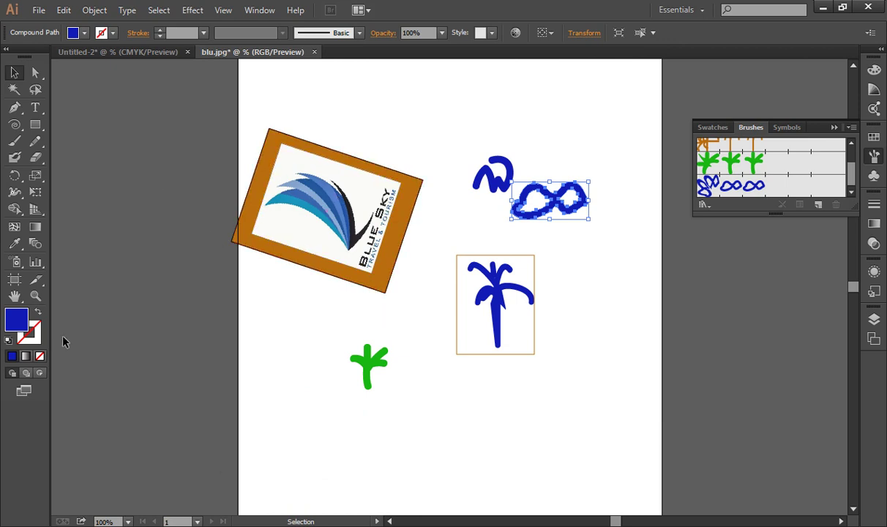
Paint a wavy Blob Brush line along the top, right and bottom edges of the page.
{"action": "left_click", "coordinate": [16, 158]}
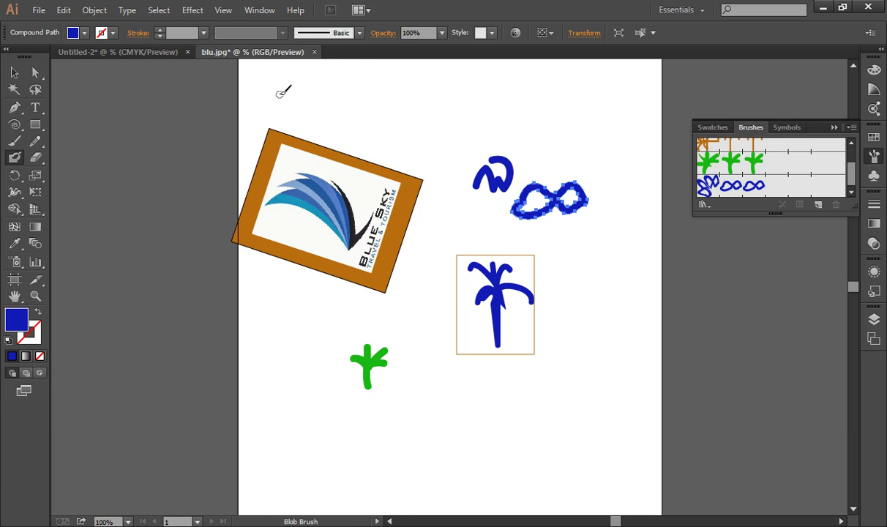
{"action": "mouse_move", "coordinate": [280, 93]}
{"action": "left_mouse_down"}
{"action": "mouse_move", "coordinate": [448, 87]}
{"action": "mouse_move", "coordinate": [502, 99]}
{"action": "mouse_move", "coordinate": [562, 80]}
{"action": "mouse_move", "coordinate": [578, 86]}
{"action": "mouse_move", "coordinate": [615, 146]}
{"action": "mouse_move", "coordinate": [620, 181]}
{"action": "mouse_move", "coordinate": [606, 236]}
{"action": "mouse_move", "coordinate": [639, 283]}
{"action": "mouse_move", "coordinate": [611, 340]}
{"action": "mouse_move", "coordinate": [622, 396]}
{"action": "mouse_move", "coordinate": [643, 423]}
{"action": "mouse_move", "coordinate": [617, 474]}
{"action": "mouse_move", "coordinate": [568, 491]}
{"action": "mouse_move", "coordinate": [522, 472]}
{"action": "mouse_move", "coordinate": [492, 502]}
{"action": "mouse_move", "coordinate": [438, 479]}
{"action": "mouse_move", "coordinate": [360, 494]}
{"action": "mouse_move", "coordinate": [278, 467]}
{"action": "mouse_move", "coordinate": [249, 491]}
{"action": "left_mouse_up"}
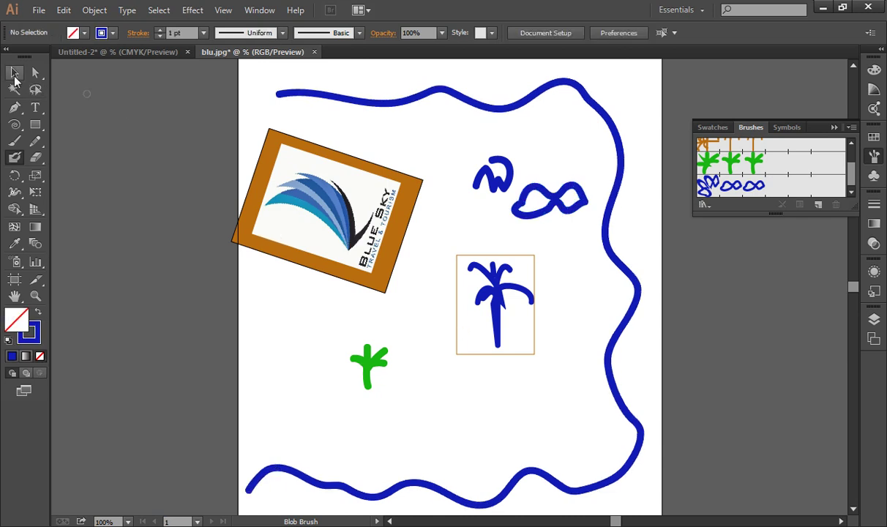
{"action": "left_click", "coordinate": [15, 72]}
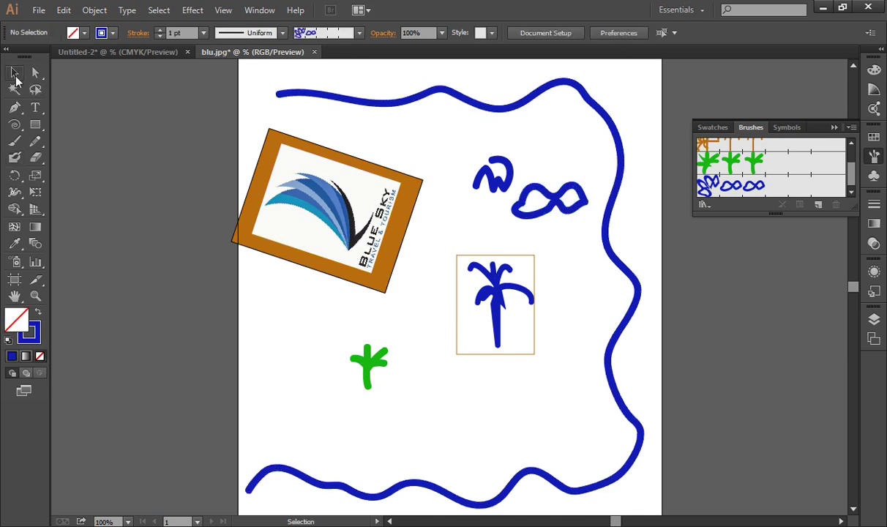
Apply Pattern Brush 3's infinity loops to the wavy border line.
{"action": "left_click", "coordinate": [318, 97]}
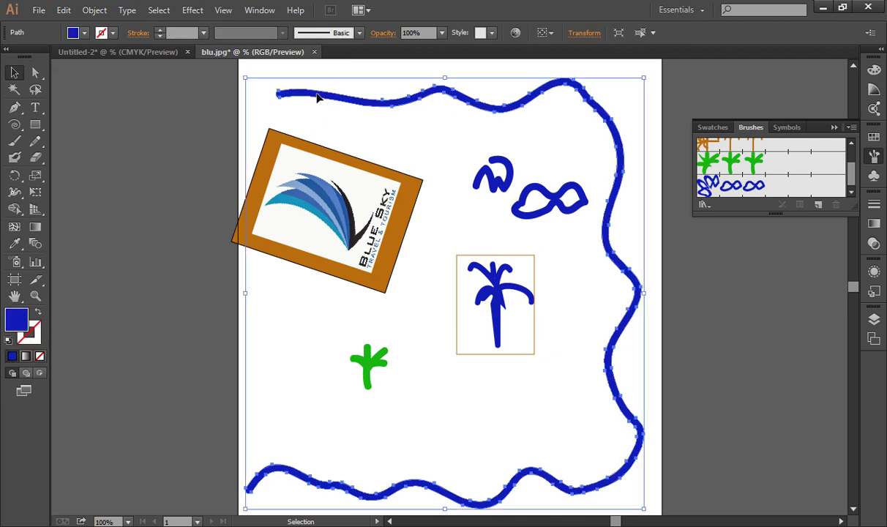
{"action": "double_click", "coordinate": [730, 188]}
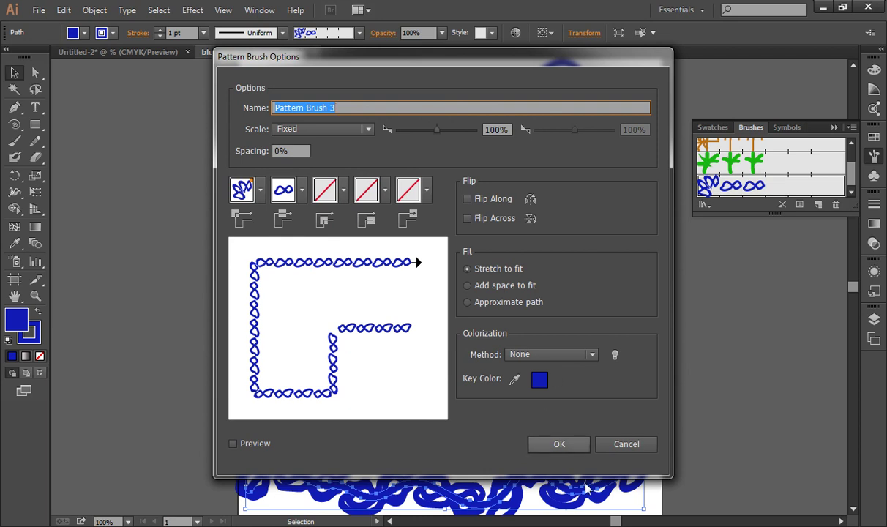
{"action": "left_click", "coordinate": [556, 445]}
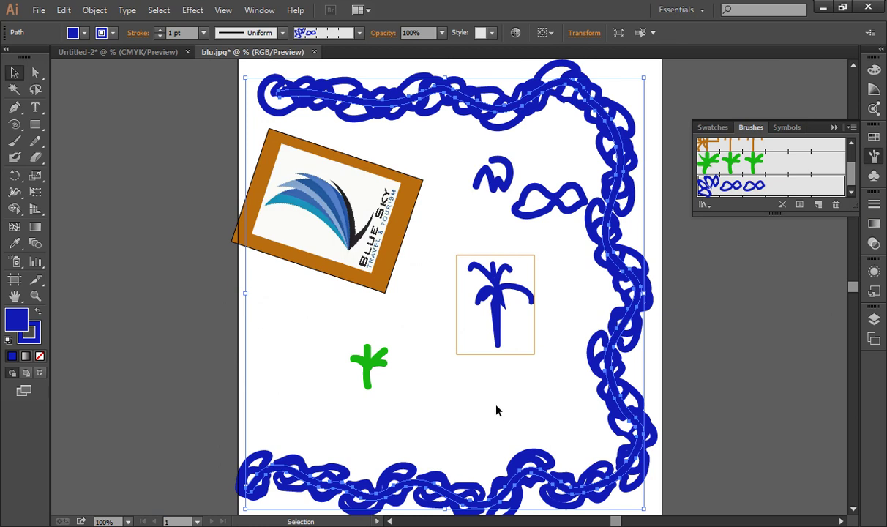
Drag the small infinity loop's anchor points with Direct Selection to make it rounder and wider.
{"action": "left_click", "coordinate": [35, 73]}
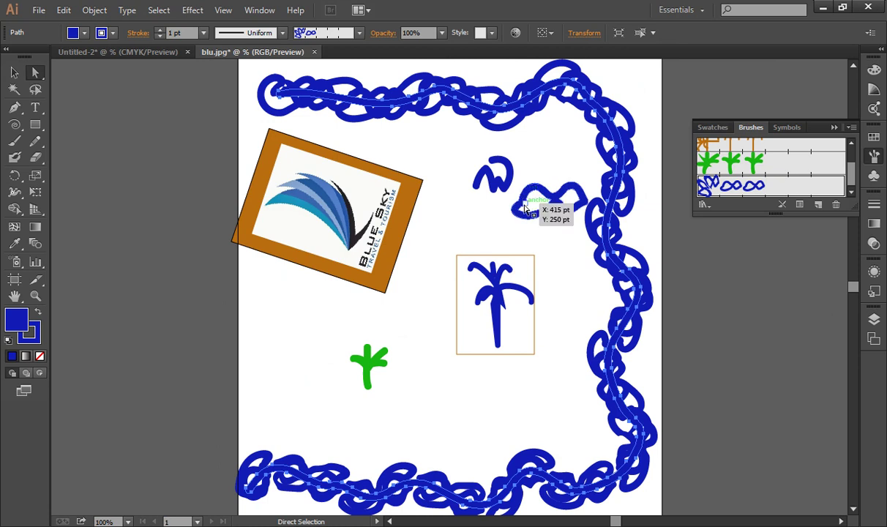
{"action": "left_click_drag", "start_coordinate": [524, 208], "coordinate": [527, 209]}
{"action": "left_click_drag", "start_coordinate": [526, 209], "coordinate": [518, 200]}
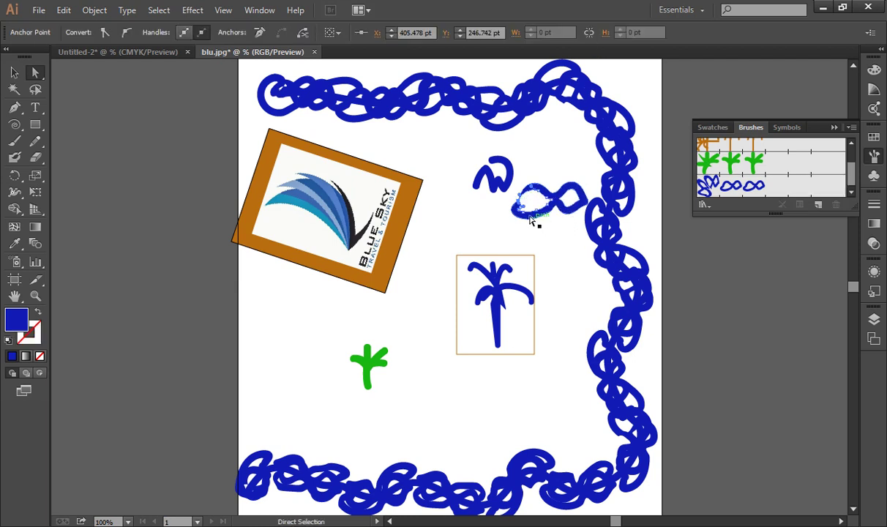
{"action": "mouse_move", "coordinate": [528, 212]}
{"action": "left_mouse_down"}
{"action": "mouse_move", "coordinate": [562, 218]}
{"action": "mouse_move", "coordinate": [559, 232]}
{"action": "mouse_move", "coordinate": [558, 212]}
{"action": "mouse_move", "coordinate": [544, 211]}
{"action": "mouse_move", "coordinate": [540, 229]}
{"action": "left_mouse_up"}
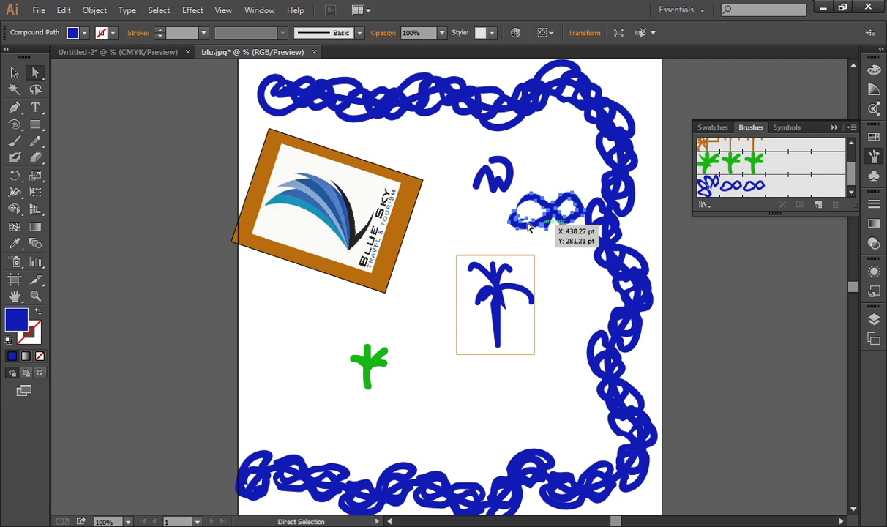